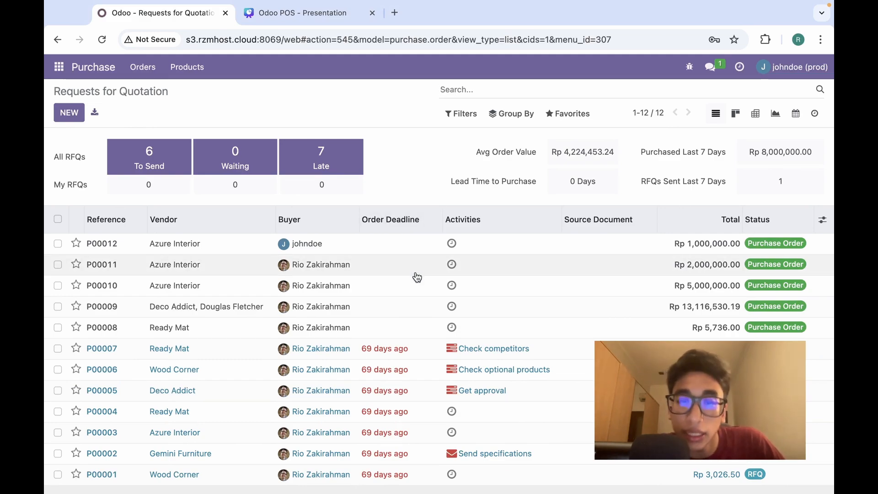
{"action": "scroll", "coordinate": [416, 277], "scroll_direction": "down", "scroll_amount": 3}
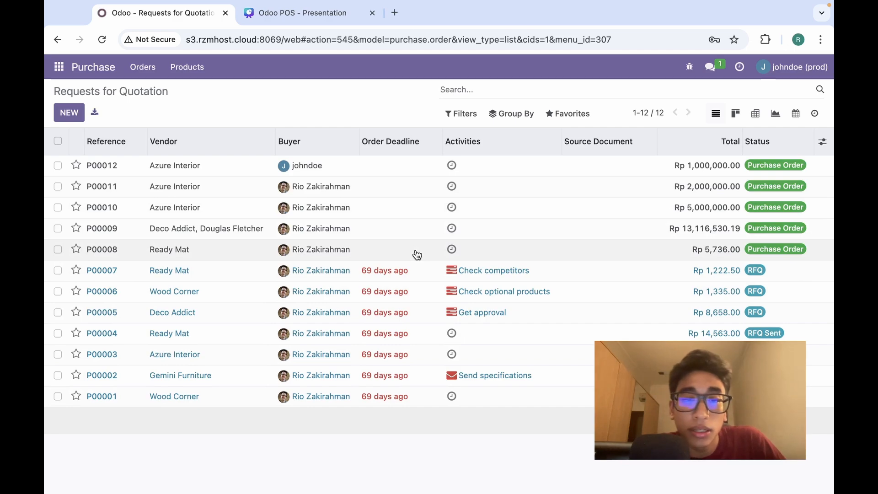
{"action": "scroll", "coordinate": [416, 255], "scroll_direction": "up", "scroll_amount": 3}
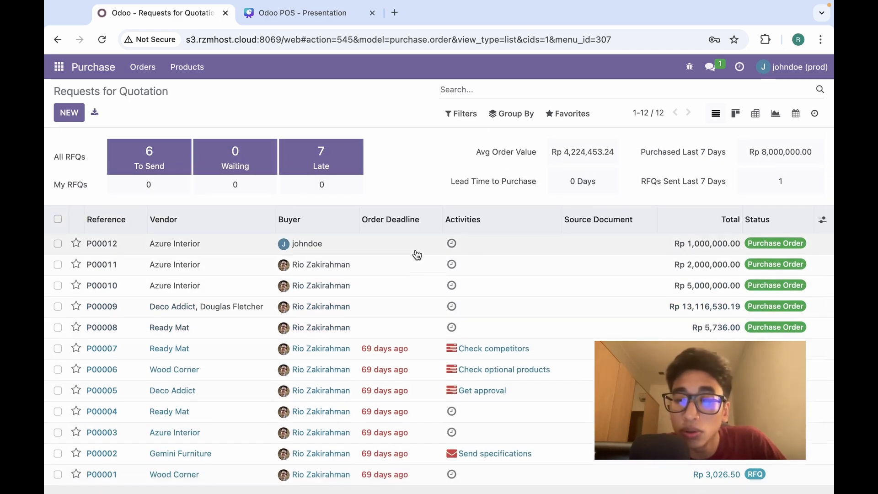
{"action": "scroll", "coordinate": [416, 255], "scroll_direction": "down", "scroll_amount": 1}
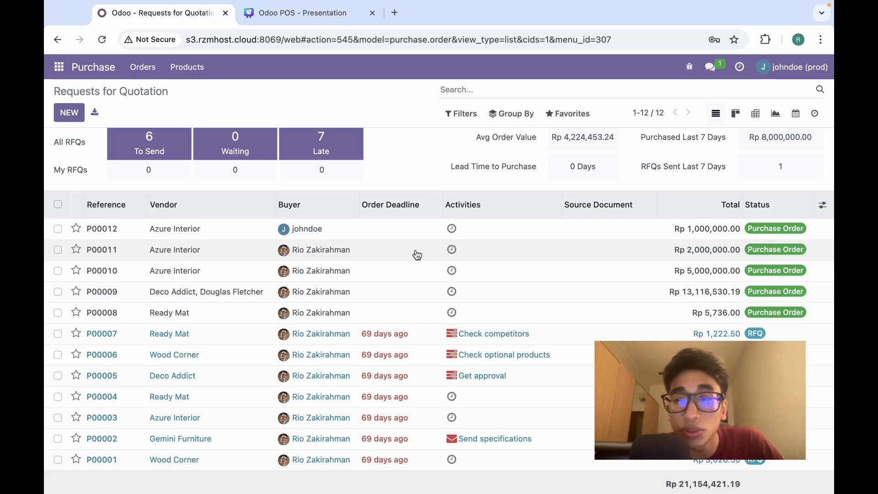
{"action": "scroll", "coordinate": [503, 341], "scroll_direction": "down", "scroll_amount": 1}
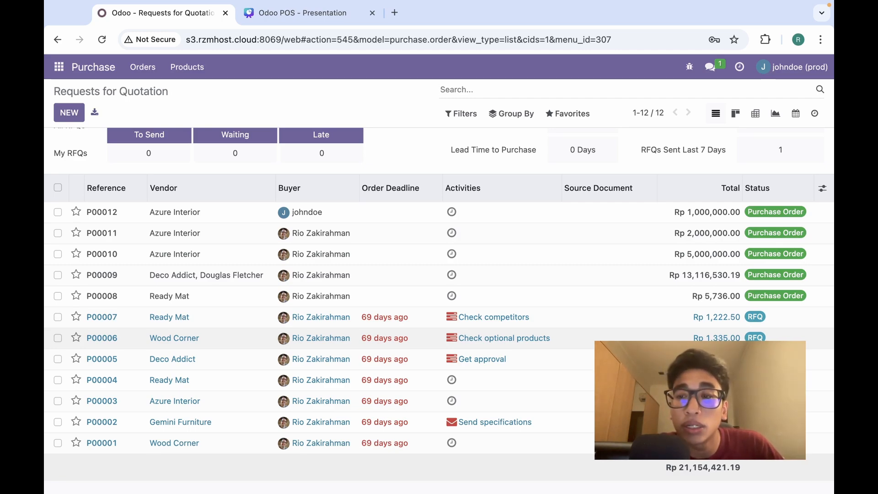
{"action": "scroll", "coordinate": [439, 305], "scroll_direction": "up", "scroll_amount": 2}
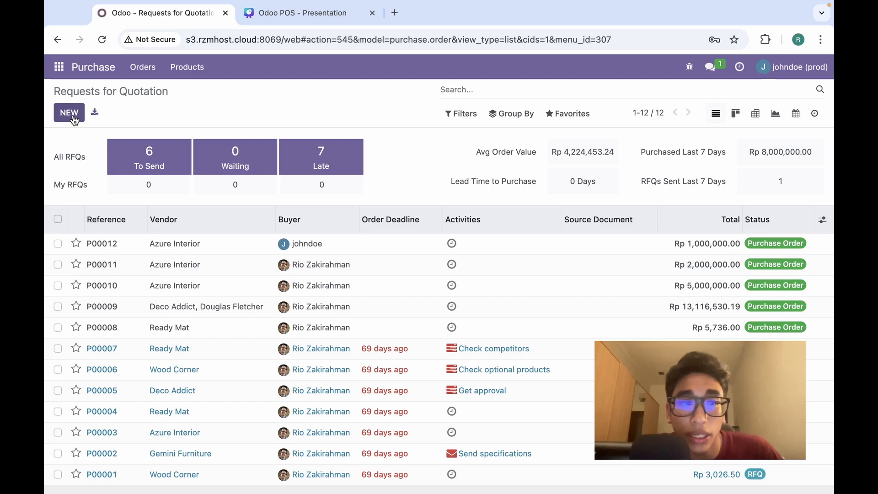
Start a new request for quotation with Azure Interior as the vendor.
{"action": "left_click", "coordinate": [69, 113]}
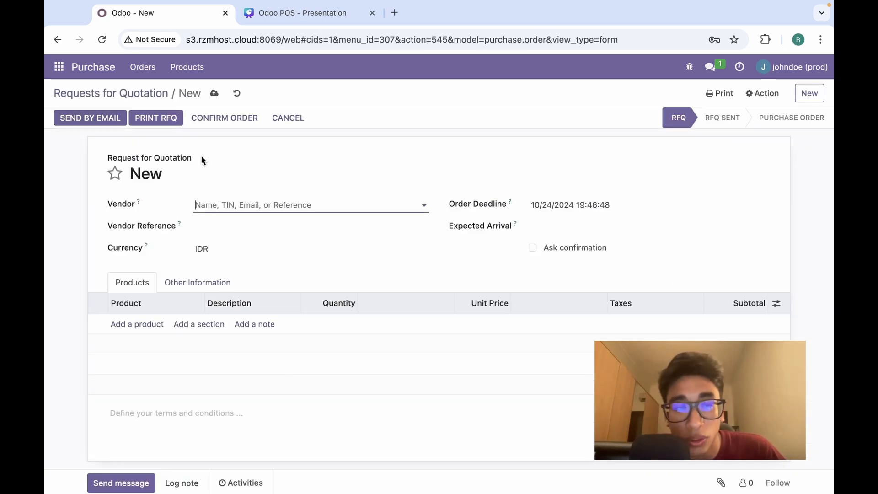
{"action": "left_click", "coordinate": [248, 208]}
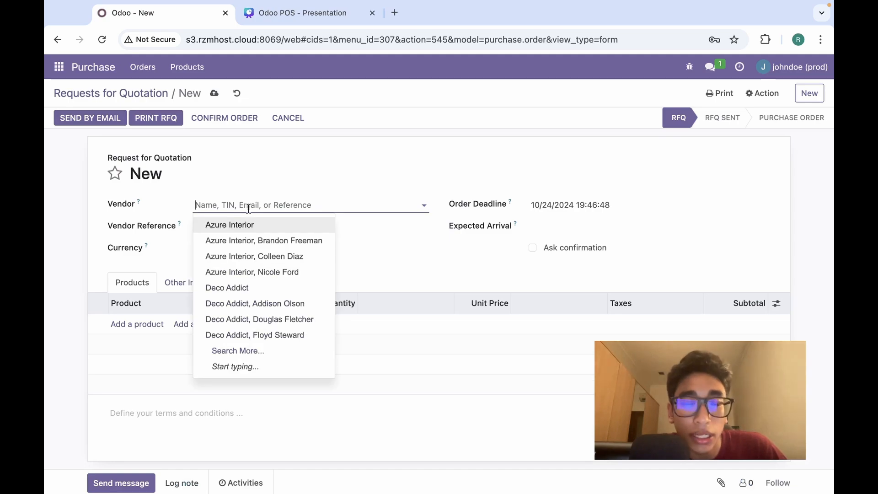
{"action": "left_click", "coordinate": [253, 222]}
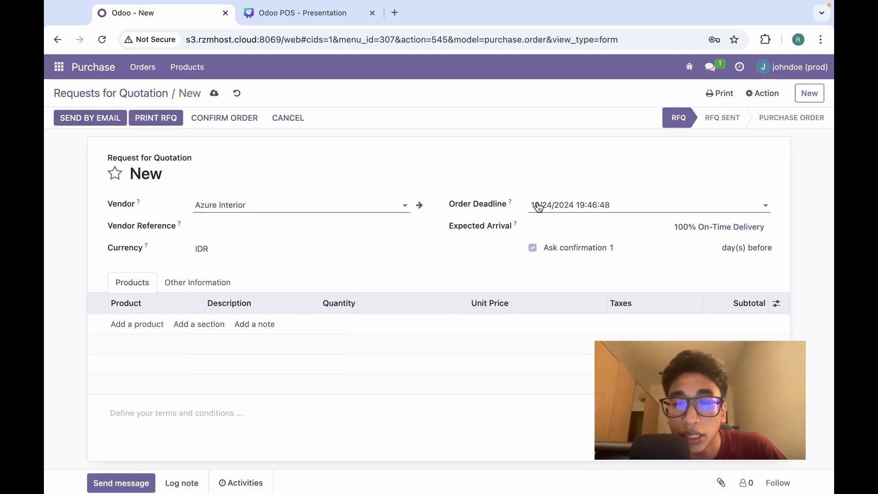
Set the expected arrival date to October 31, 2024.
{"action": "left_click", "coordinate": [647, 205]}
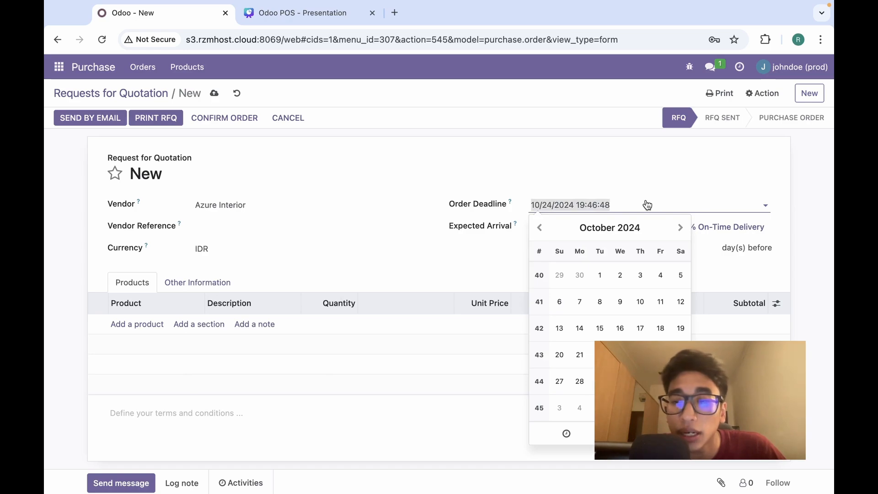
{"action": "left_click", "coordinate": [598, 166]}
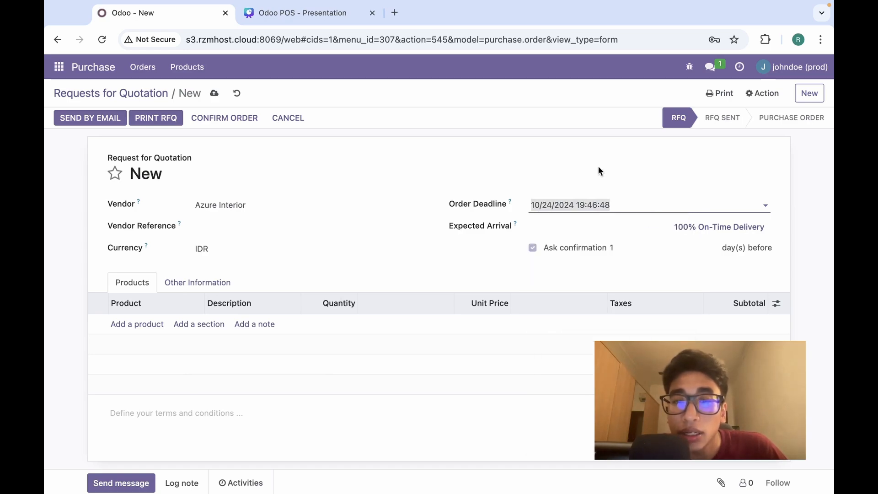
{"action": "left_click", "coordinate": [584, 230]}
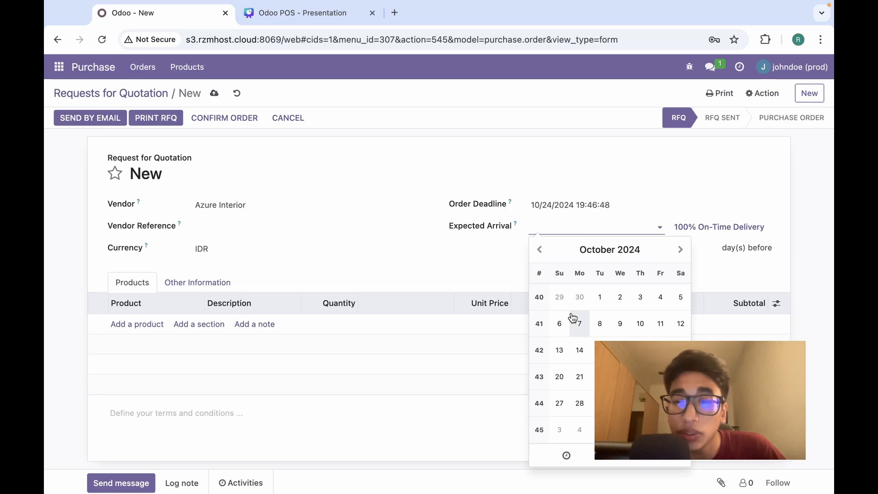
{"action": "left_click", "coordinate": [640, 403]}
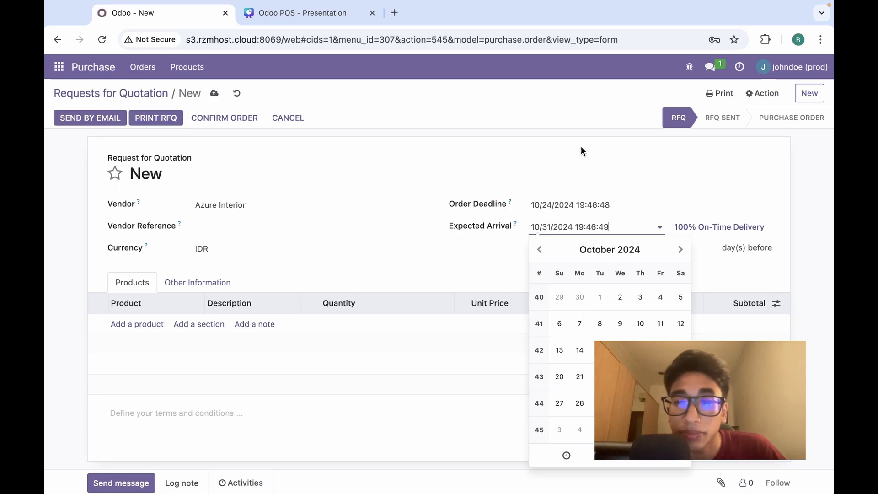
{"action": "left_click", "coordinate": [587, 171]}
Add a line for [DESK0005] Customizable Desk (Custom, White).
{"action": "left_click", "coordinate": [137, 324]}
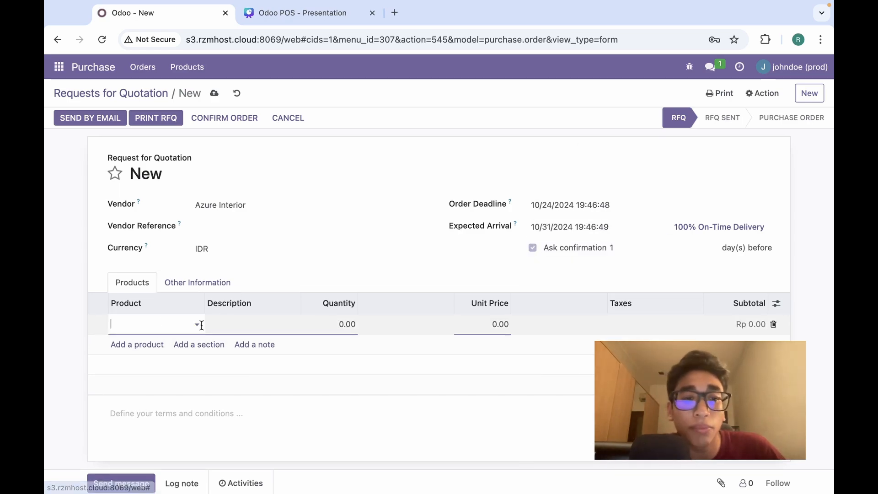
{"action": "left_click", "coordinate": [198, 324]}
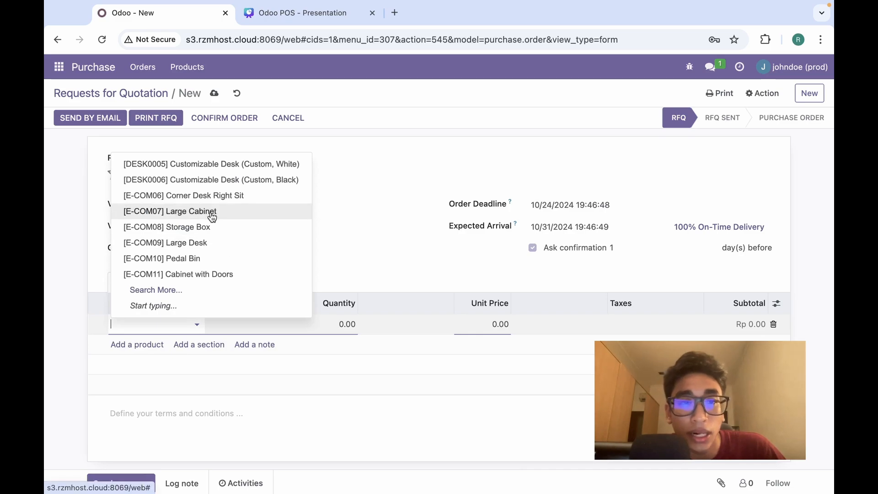
{"action": "left_click", "coordinate": [229, 164]}
{"action": "left_click", "coordinate": [406, 275]}
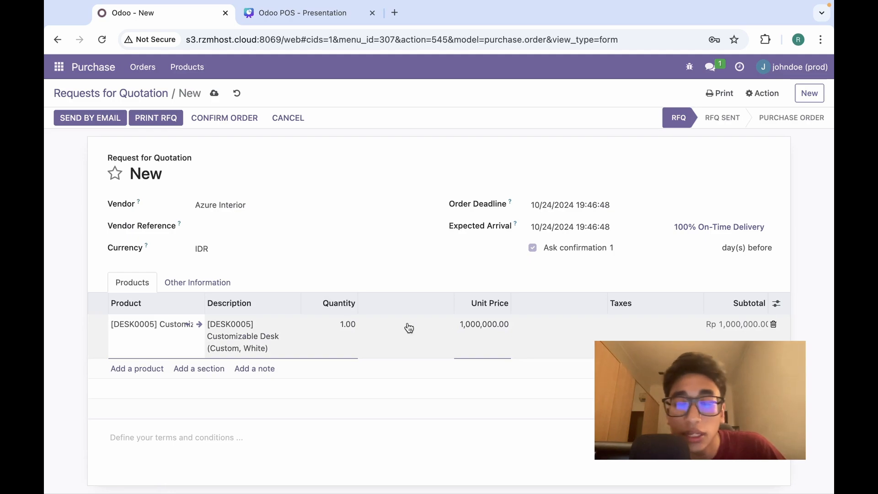
Set the desk line's unit price to 500,000 and quantity to 2.
{"action": "left_click", "coordinate": [488, 339]}
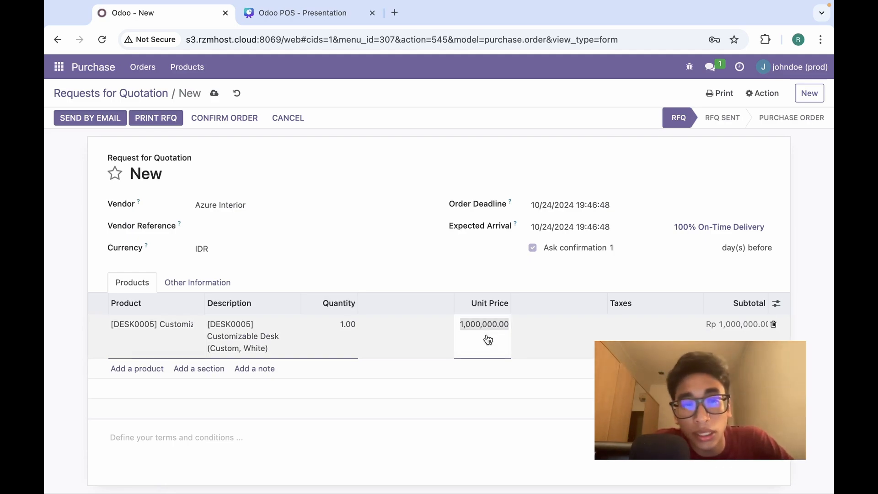
{"action": "type", "text": "5"}
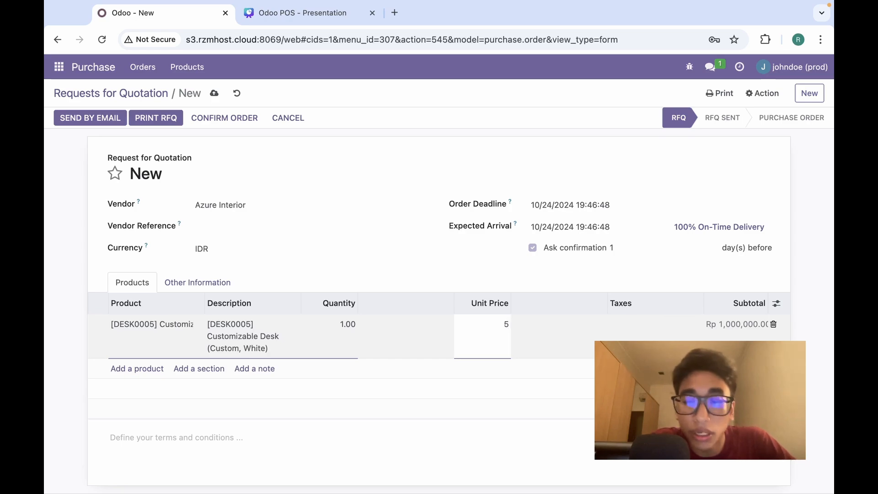
{"action": "type", "text": "00,000"}
{"action": "key", "text": "Tab"}
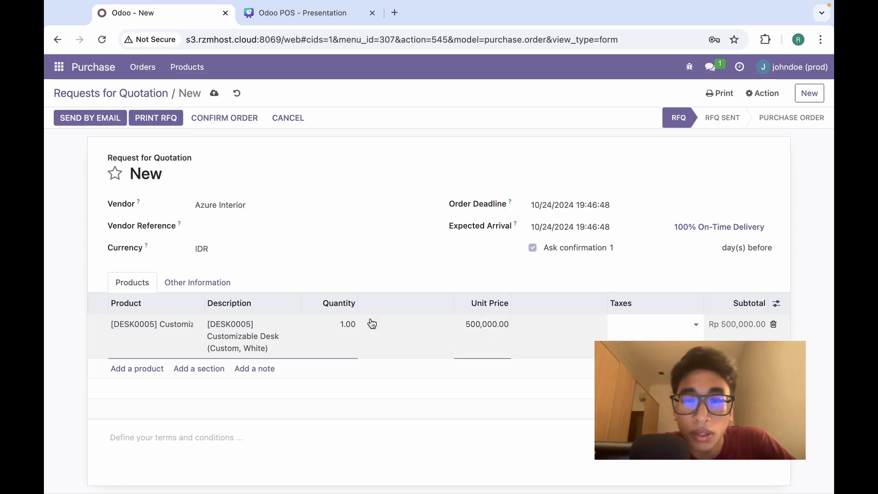
{"action": "left_click", "coordinate": [351, 321]}
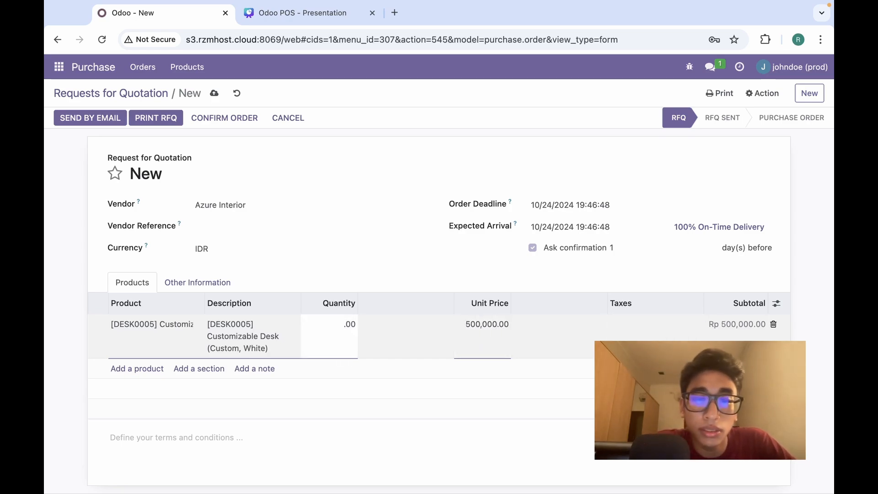
{"action": "type", "text": "2"}
{"action": "key", "text": "Tab"}
{"action": "left_click", "coordinate": [440, 141]}
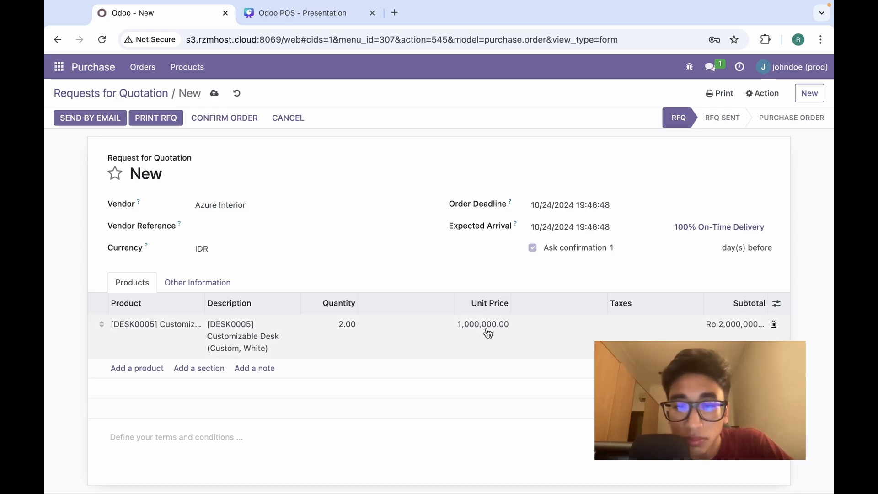
Re-enter the recalculated unit price as 500000 so the subtotal is Rp 1,000,000.
{"action": "left_click", "coordinate": [473, 324]}
{"action": "left_click", "coordinate": [459, 324]}
{"action": "double_click", "coordinate": [462, 323]}
{"action": "type", "text": "500000"}
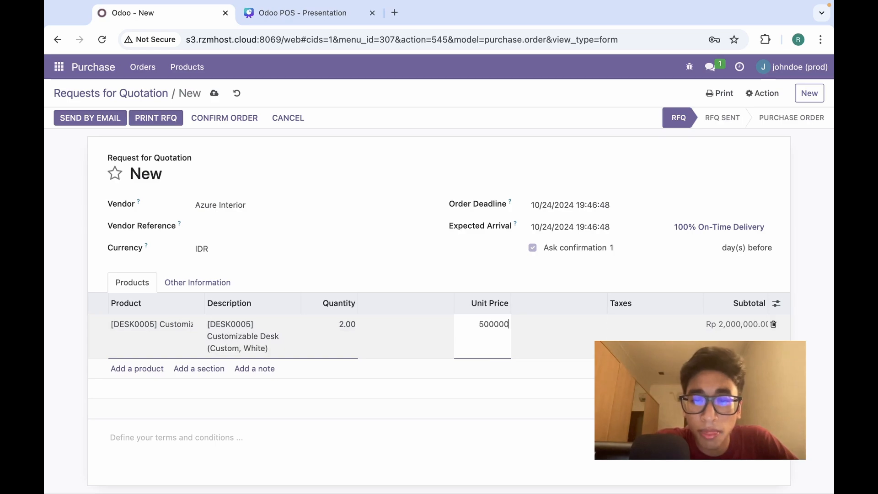
{"action": "key", "text": "Tab"}
{"action": "left_click", "coordinate": [538, 161]}
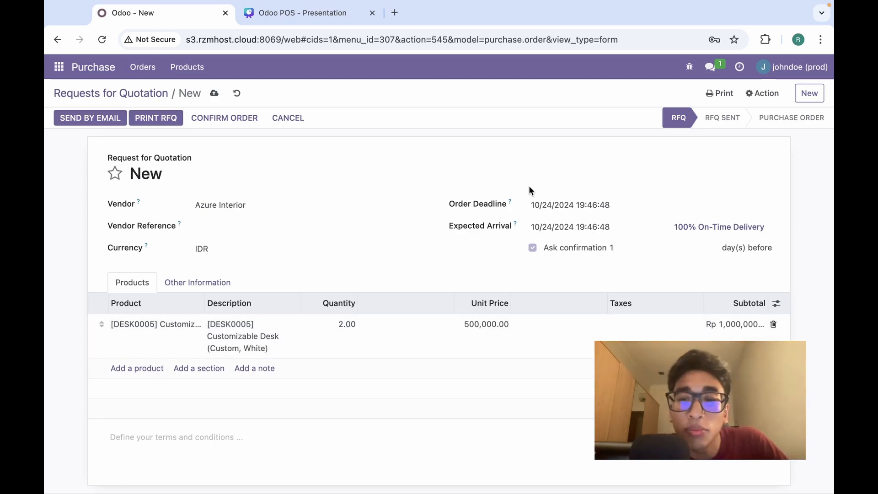
Save the Azure Interior RFQ so it becomes P00013, totalling Rp 1,000,000.00.
{"action": "scroll", "coordinate": [529, 190], "scroll_direction": "down", "scroll_amount": 3}
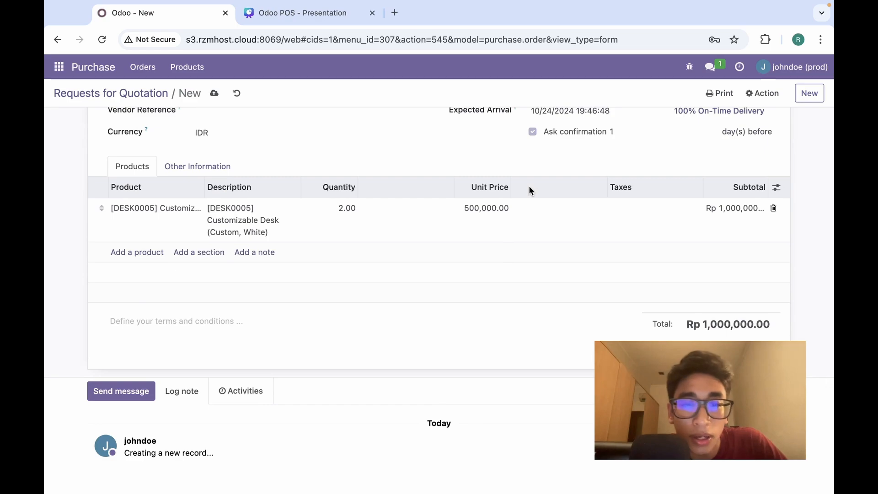
{"action": "scroll", "coordinate": [529, 187], "scroll_direction": "up", "scroll_amount": 3}
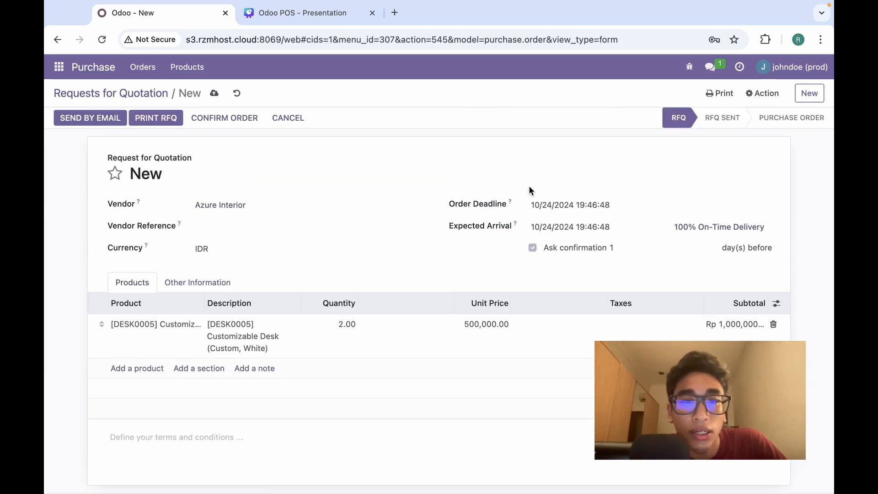
{"action": "left_click", "coordinate": [214, 94]}
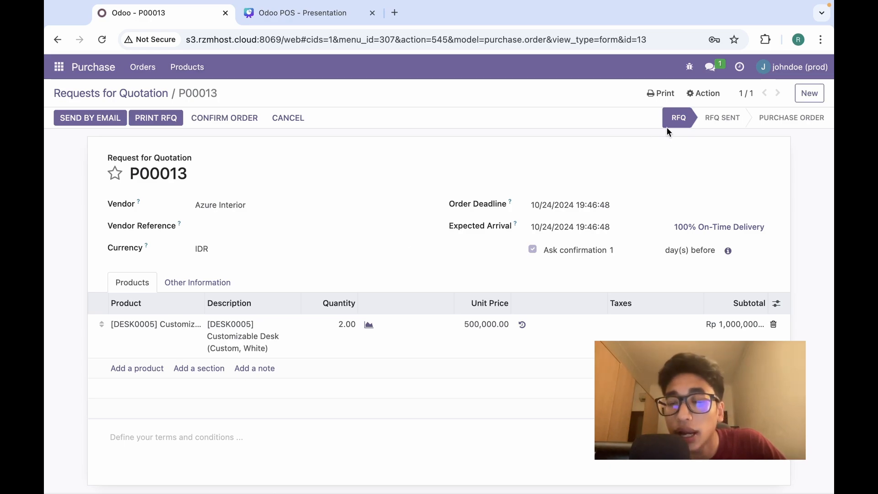
{"action": "scroll", "coordinate": [329, 169], "scroll_direction": "down", "scroll_amount": 3}
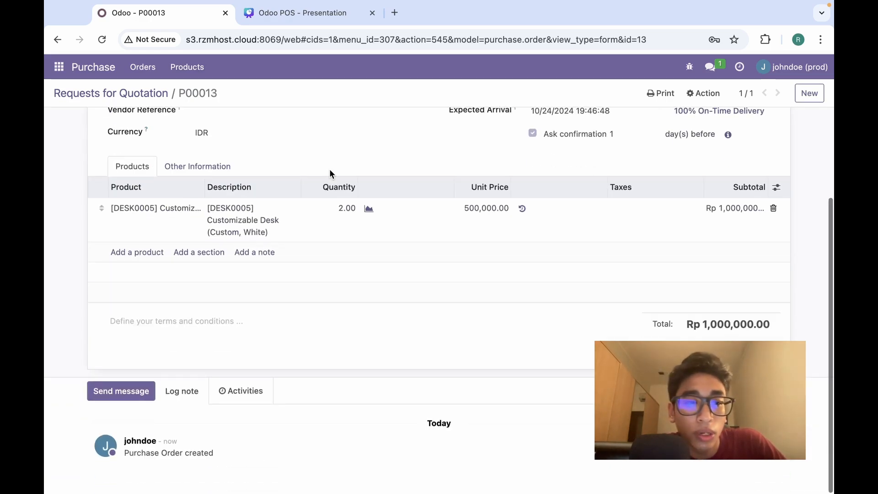
{"action": "scroll", "coordinate": [330, 173], "scroll_direction": "up", "scroll_amount": 3}
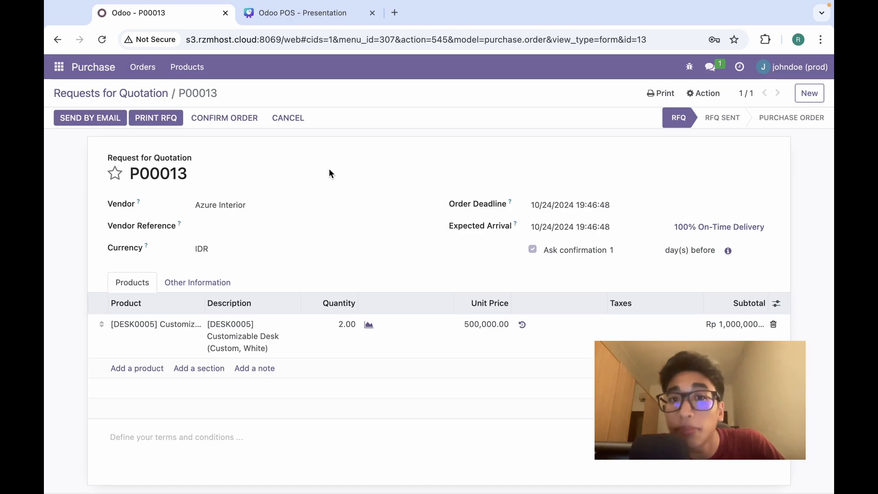
Email RFQ P00013 to Azure Interior under the subject 'Order (Ref P00013)'.
{"action": "left_click", "coordinate": [109, 119]}
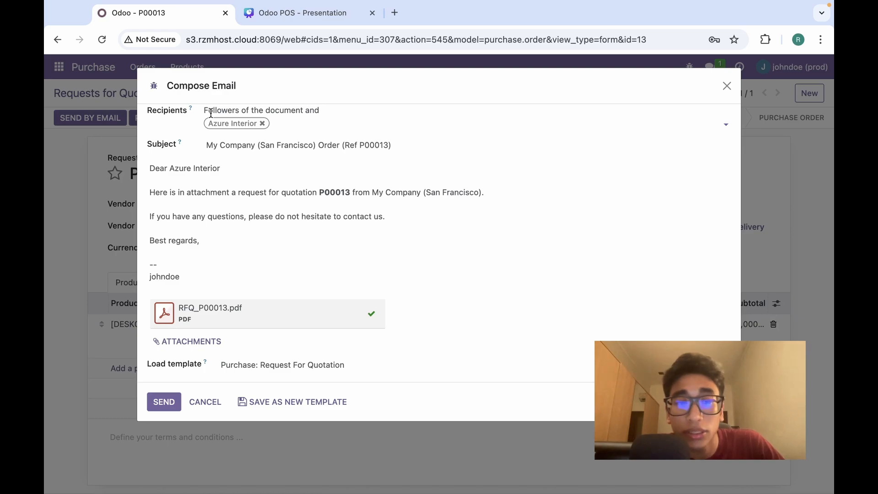
{"action": "mouse_move", "coordinate": [225, 124]}
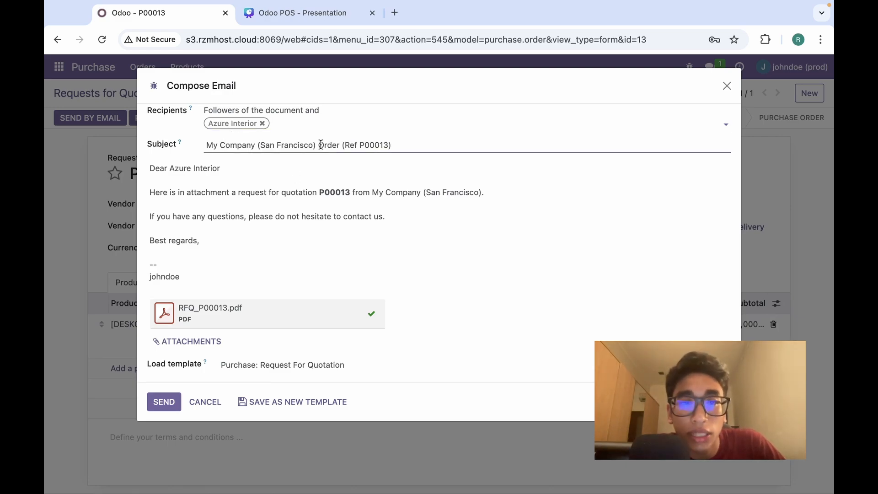
{"action": "left_click_drag", "start_coordinate": [316, 147], "coordinate": [196, 141]}
{"action": "key", "text": "BackSpace"}
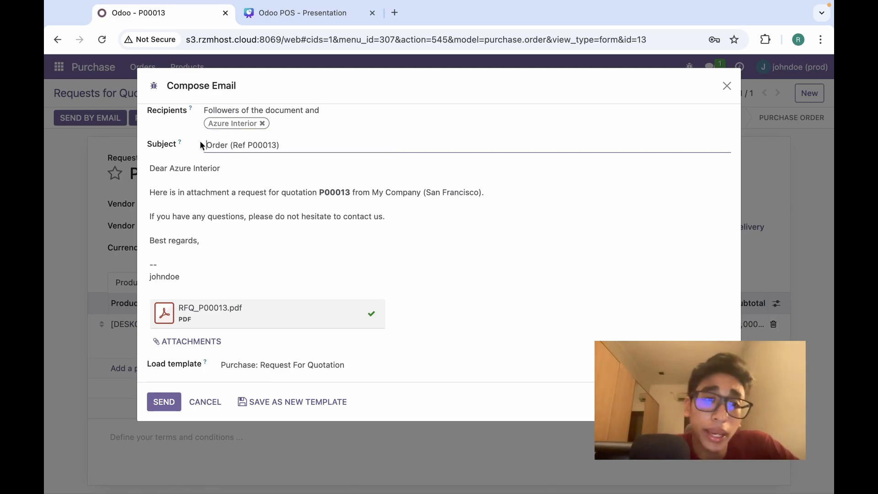
{"action": "left_click", "coordinate": [289, 263]}
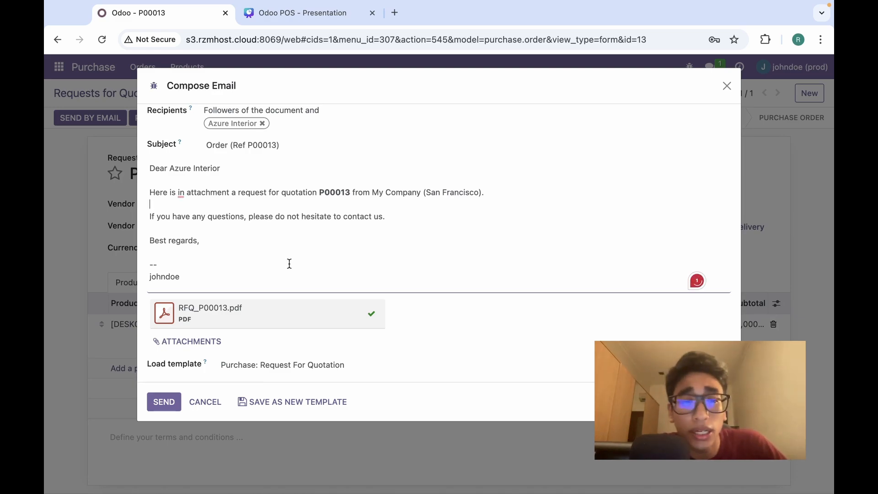
{"action": "left_click", "coordinate": [153, 406]}
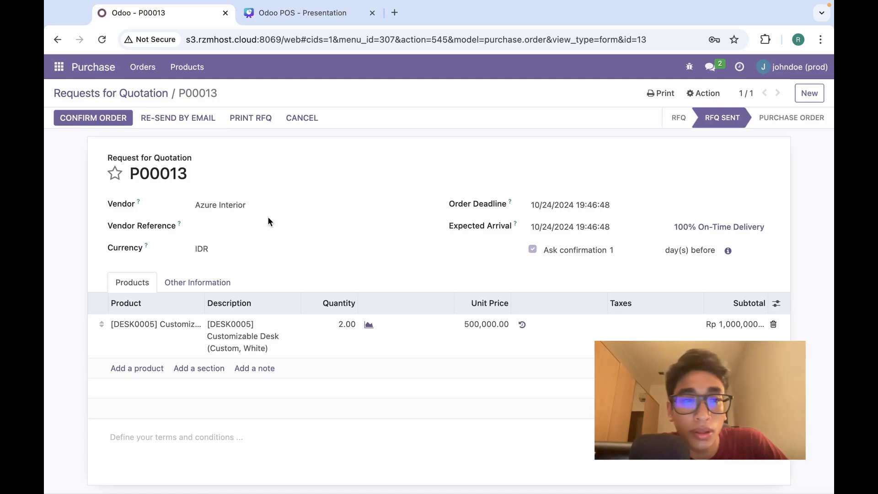
{"action": "scroll", "coordinate": [268, 222], "scroll_direction": "down", "scroll_amount": 7}
{"action": "scroll", "coordinate": [268, 221], "scroll_direction": "up", "scroll_amount": 10}
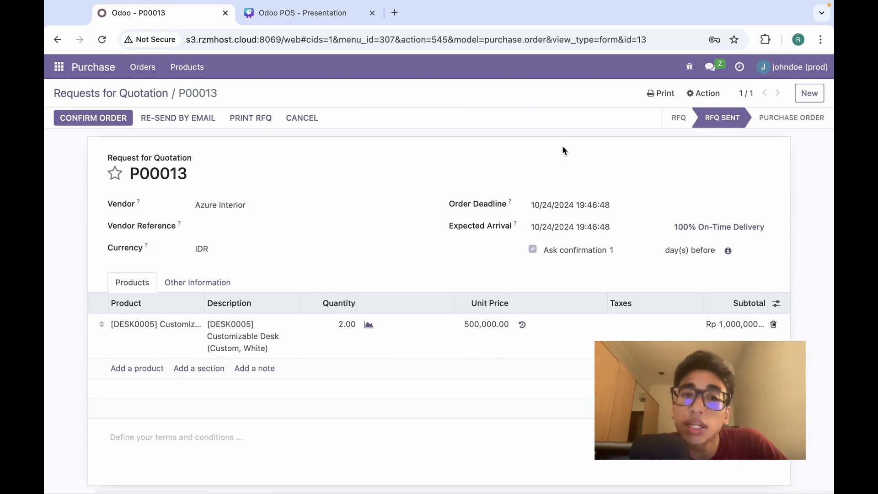
{"action": "scroll", "coordinate": [562, 145], "scroll_direction": "down", "scroll_amount": 7}
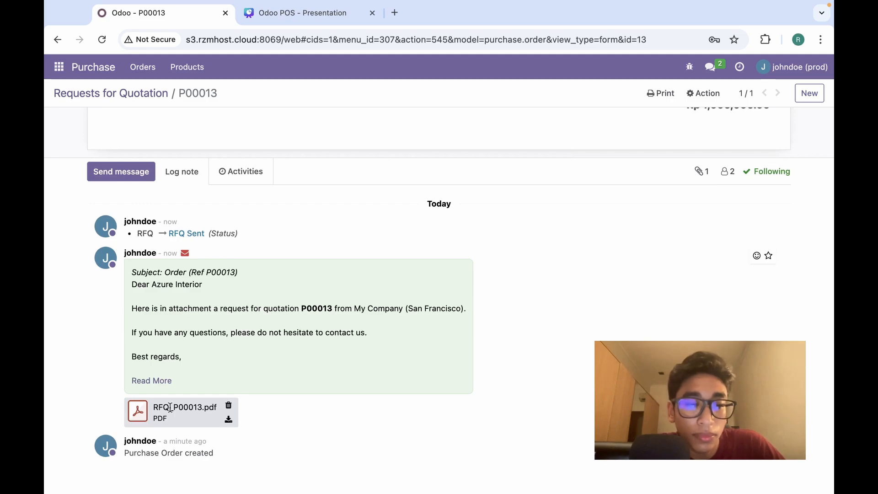
{"action": "left_click", "coordinate": [143, 414]}
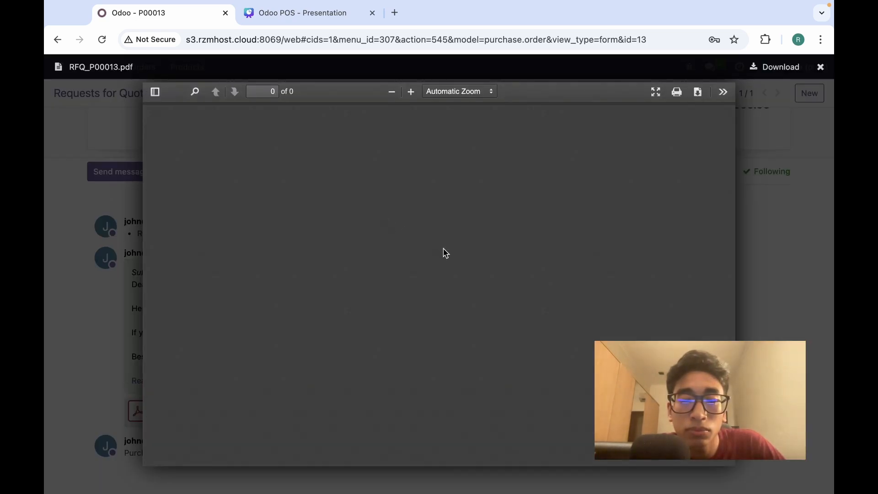
{"action": "scroll", "coordinate": [449, 226], "scroll_direction": "down", "scroll_amount": 5}
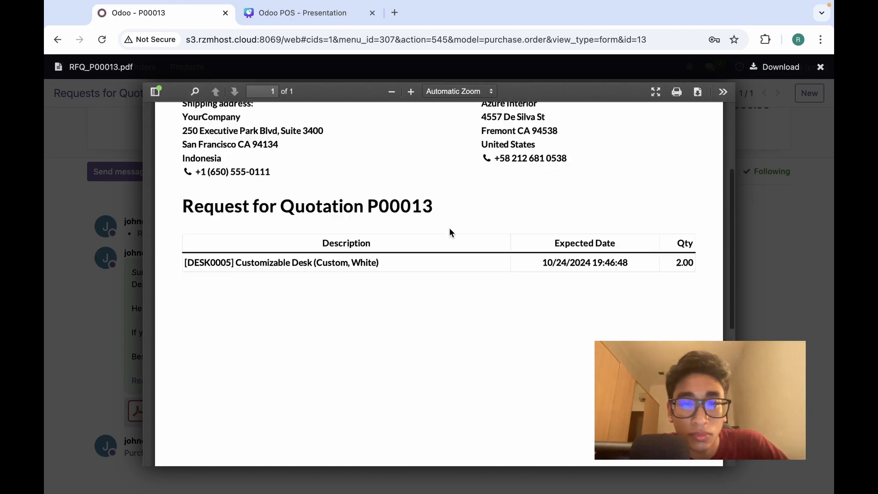
{"action": "key", "text": "Escape"}
{"action": "scroll", "coordinate": [78, 297], "scroll_direction": "up", "scroll_amount": 10}
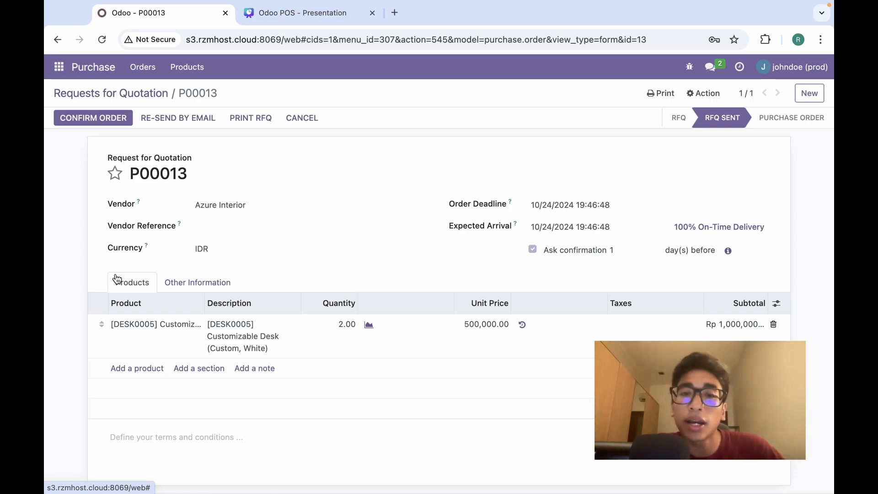
Confirm P00013, sign in as the approving manager, and approve the order.
{"action": "left_click", "coordinate": [92, 118]}
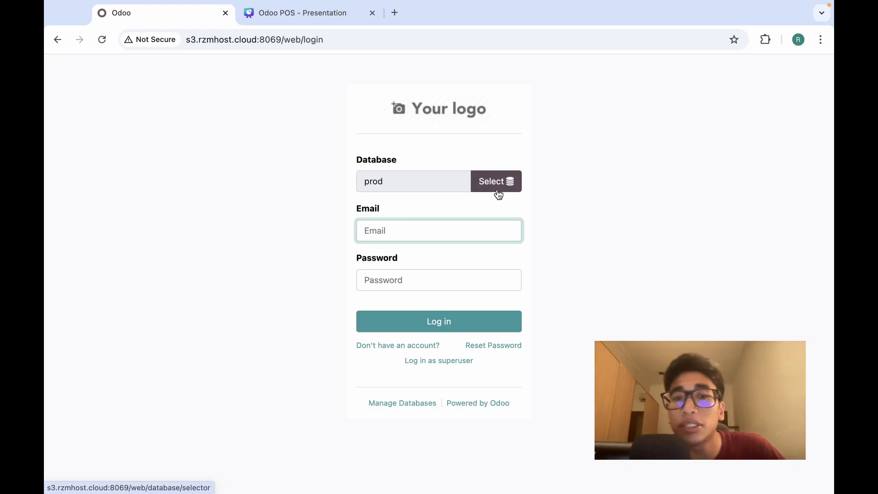
{"action": "type", "text": "rio"}
{"action": "key", "text": "Down"}
{"action": "key", "text": "Return"}
{"action": "key", "text": "Tab"}
{"action": "type", "text": "••••••••••"}
{"action": "key", "text": "Return"}
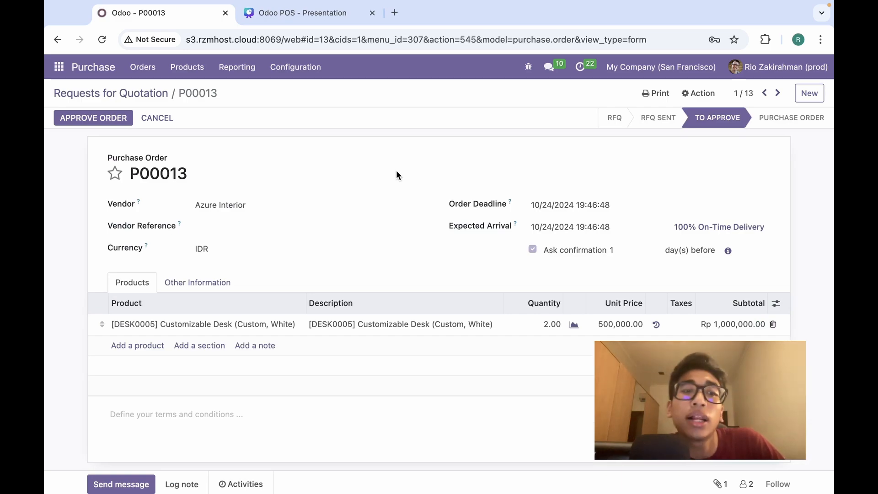
{"action": "left_click", "coordinate": [111, 119]}
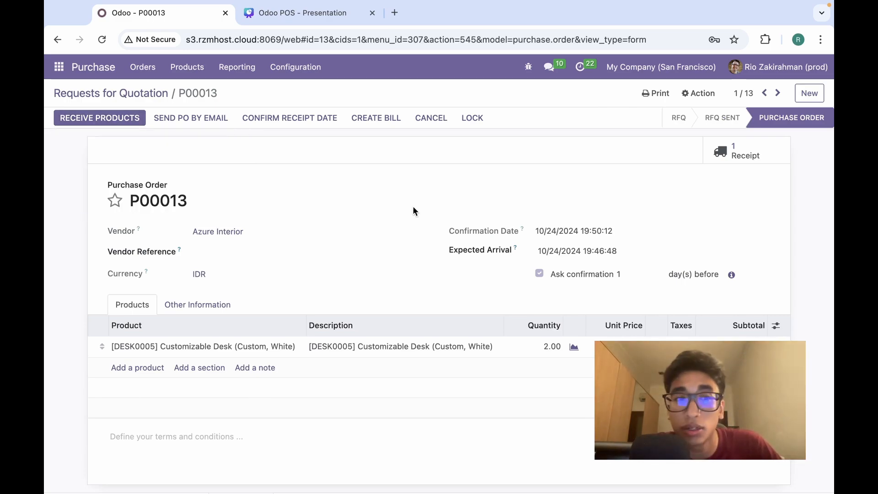
{"action": "left_click", "coordinate": [752, 73]}
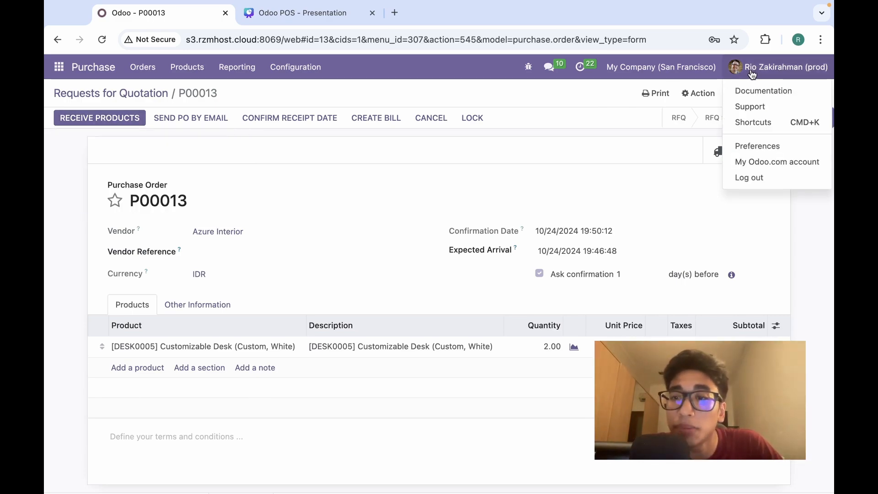
Sign back in as the purchasing user and reopen purchase order P00013.
{"action": "left_click", "coordinate": [750, 178]}
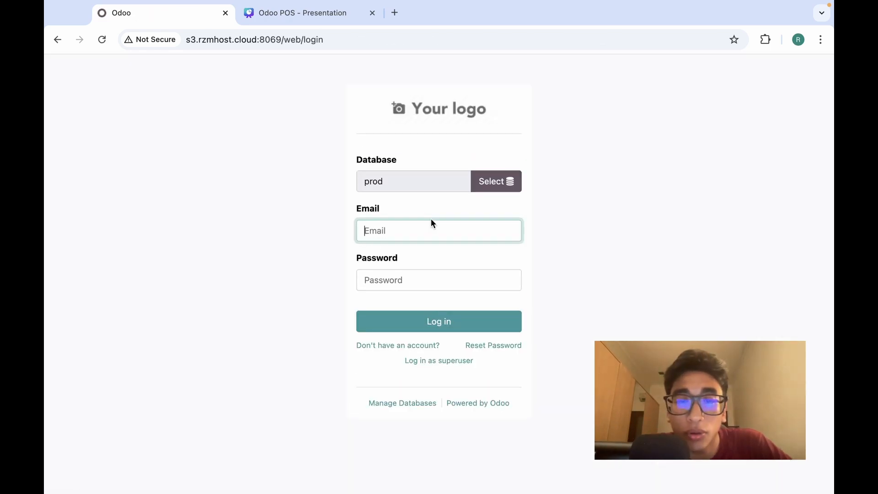
{"action": "key", "text": "Down"}
{"action": "key", "text": "Tab"}
{"action": "type", "text": "•••••••"}
{"action": "key", "text": "Return"}
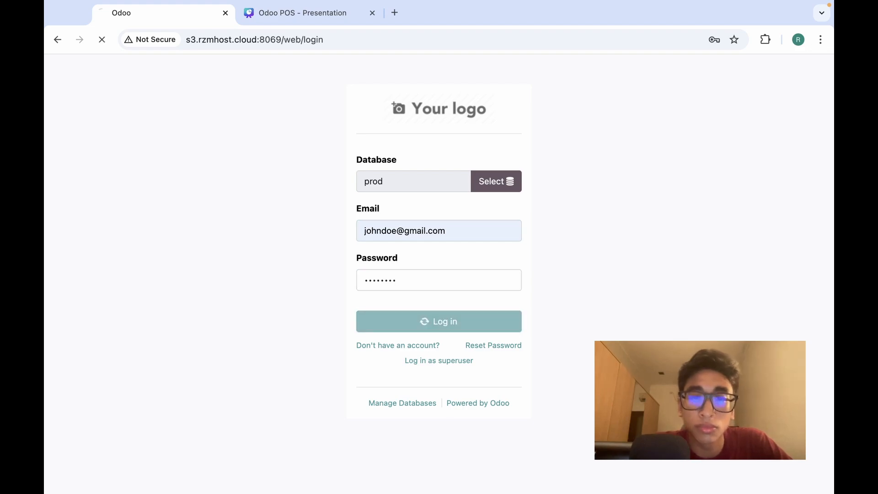
{"action": "left_click", "coordinate": [322, 236]}
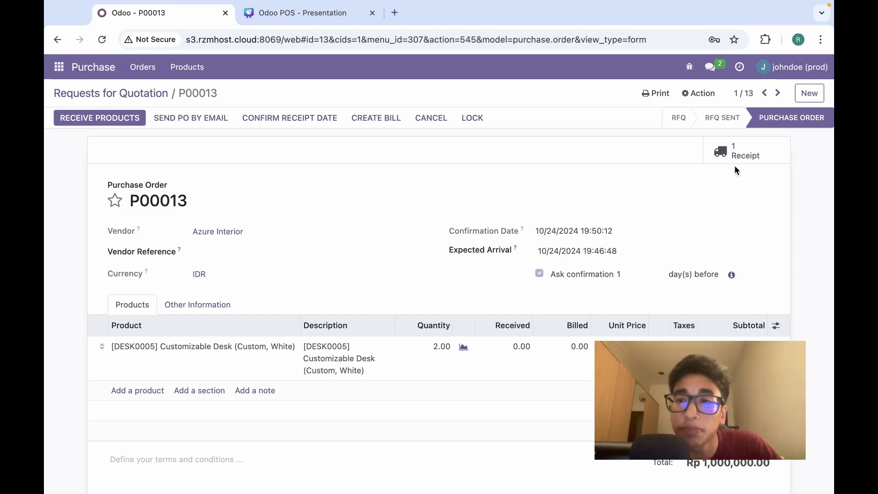
Validate receipt WH/IN/00013 with 1.00 desk done, backordering the other desk.
{"action": "left_click", "coordinate": [742, 156]}
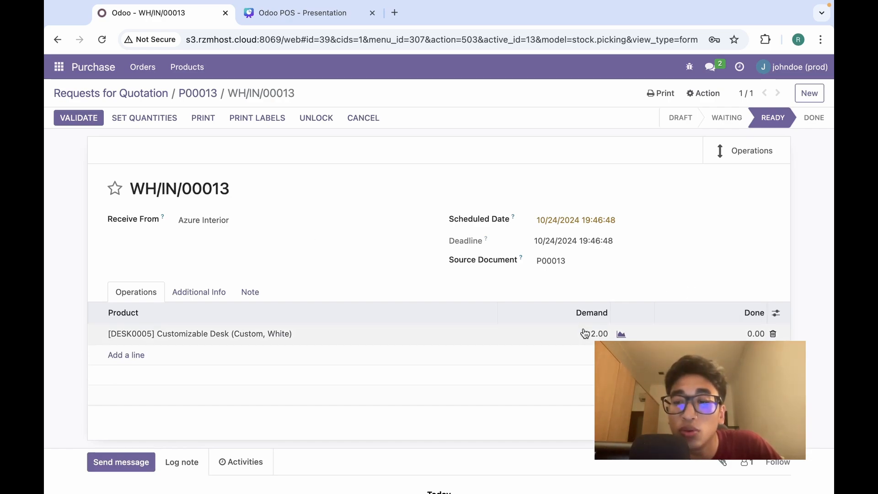
{"action": "left_click", "coordinate": [760, 333]}
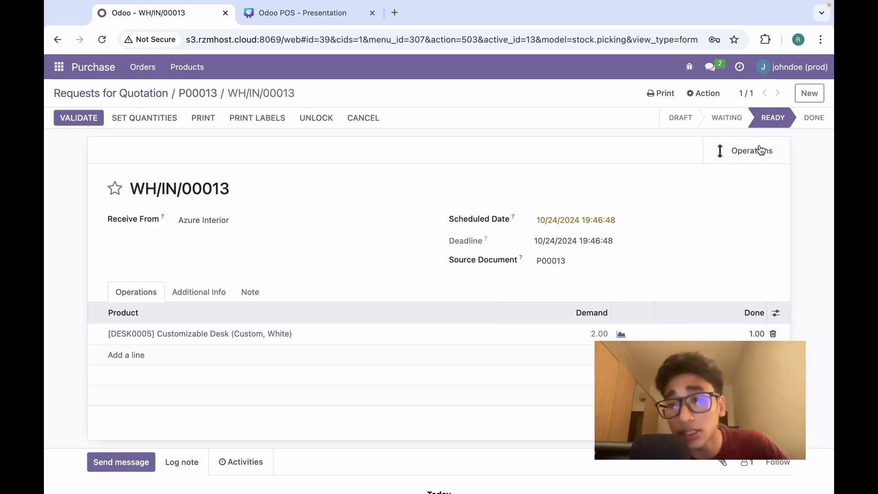
{"action": "left_click", "coordinate": [733, 178]}
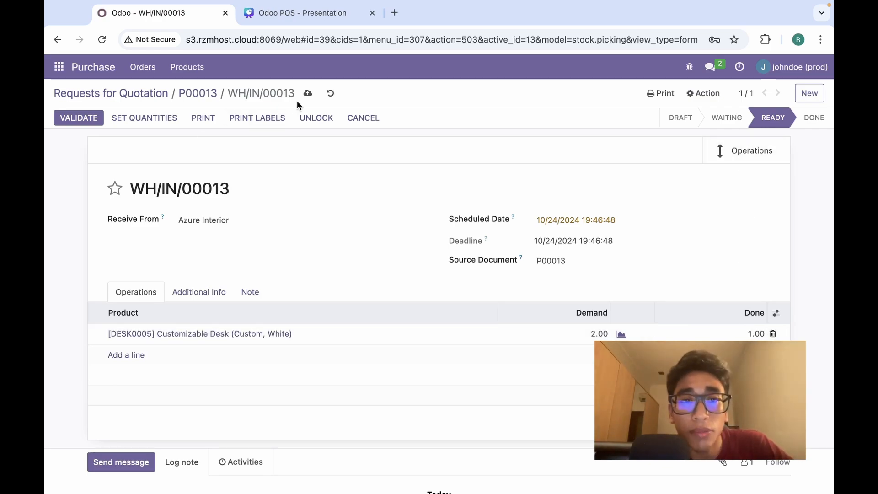
{"action": "left_click", "coordinate": [307, 93]}
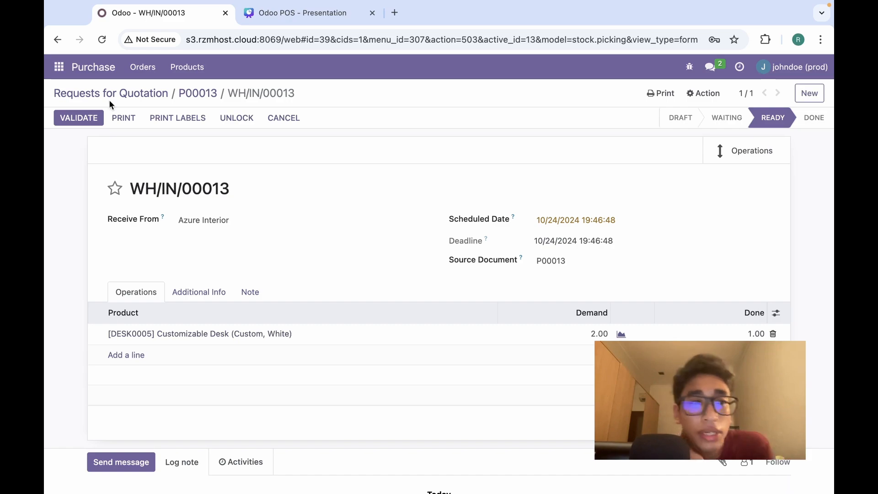
{"action": "left_click", "coordinate": [89, 118]}
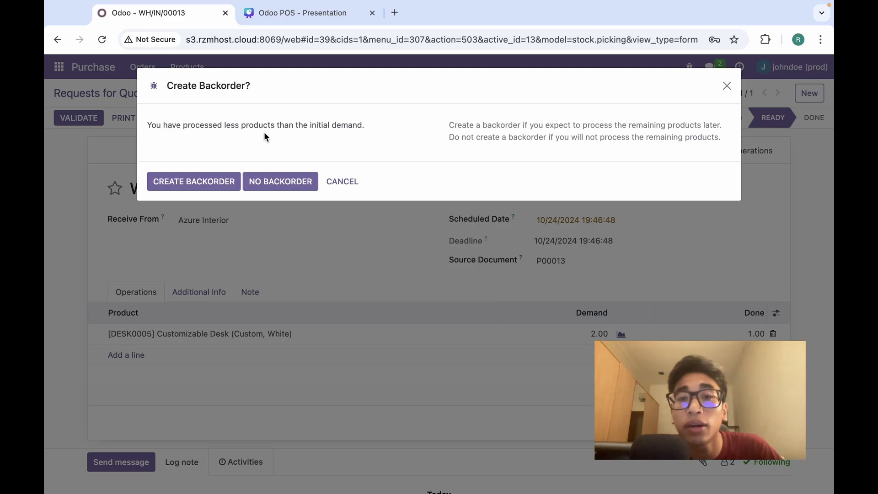
{"action": "left_click", "coordinate": [216, 182]}
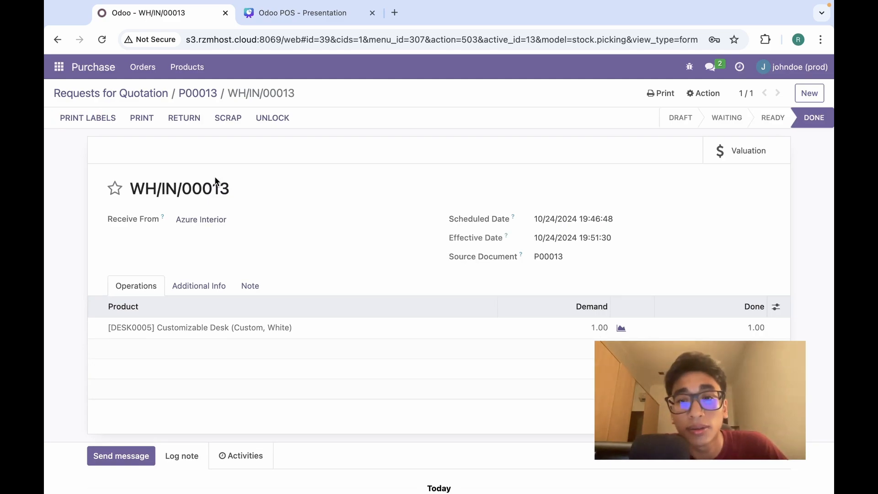
Validate backorder receipt WH/IN/00014 for the second desk.
{"action": "left_click", "coordinate": [210, 100]}
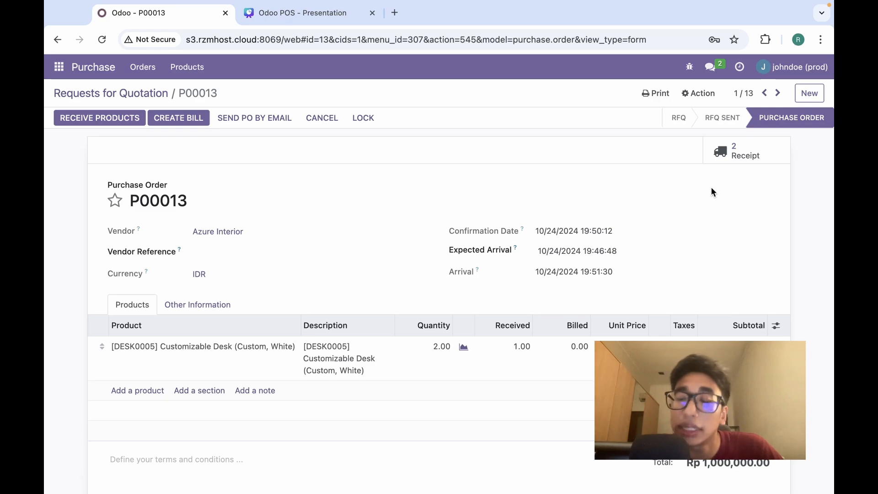
{"action": "left_click", "coordinate": [738, 152]}
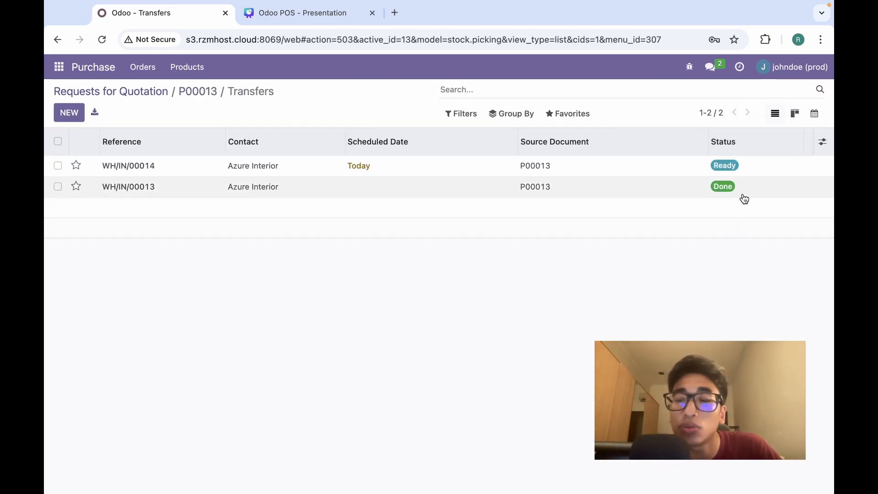
{"action": "left_click", "coordinate": [405, 170]}
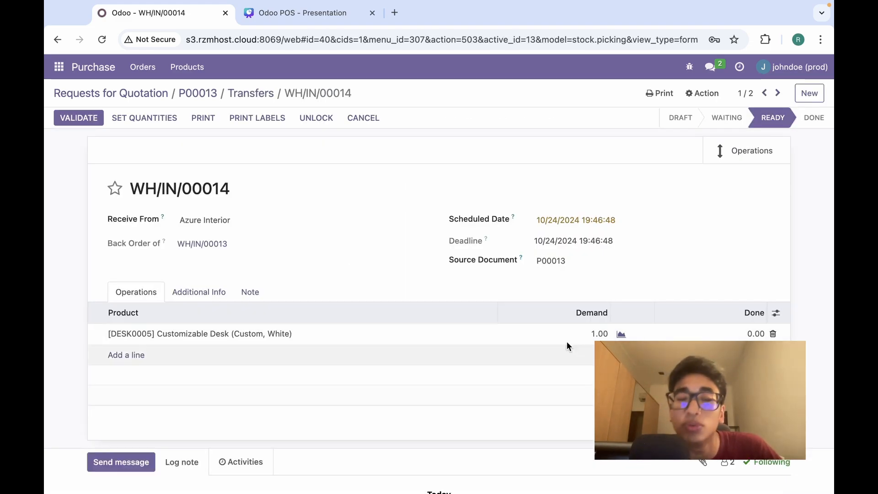
{"action": "left_click", "coordinate": [87, 117]}
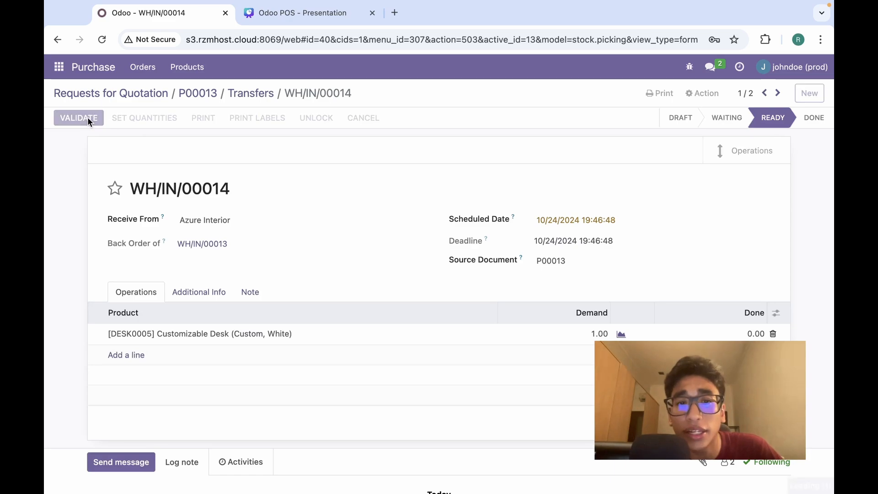
{"action": "left_click", "coordinate": [168, 173]}
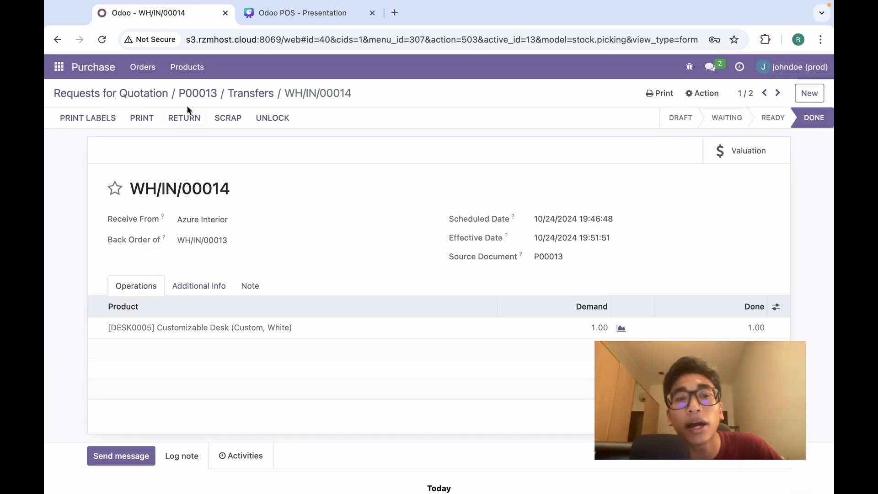
Check on P00013 that both receipts are done and 2.00 desks are received.
{"action": "left_click", "coordinate": [194, 94]}
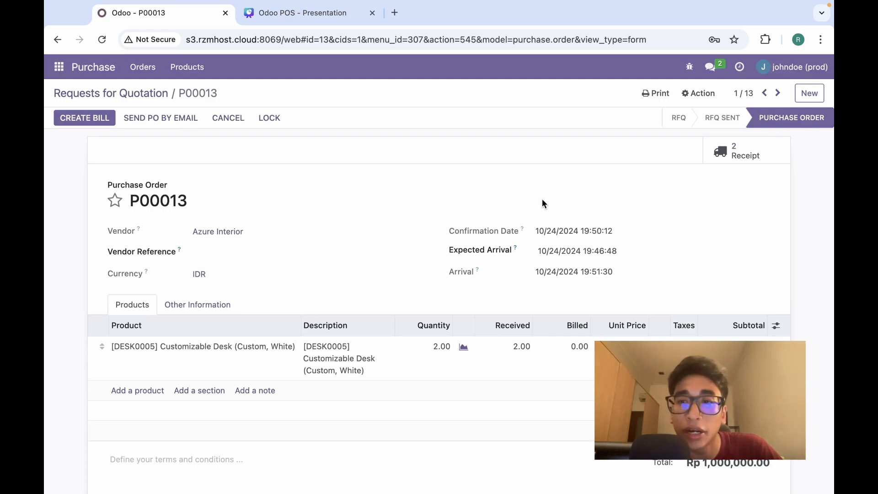
{"action": "left_click", "coordinate": [762, 152]}
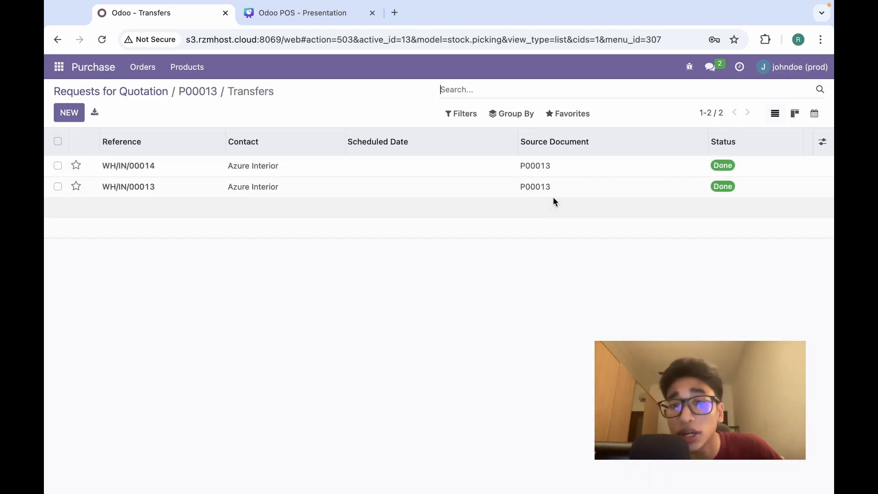
{"action": "left_click", "coordinate": [201, 99]}
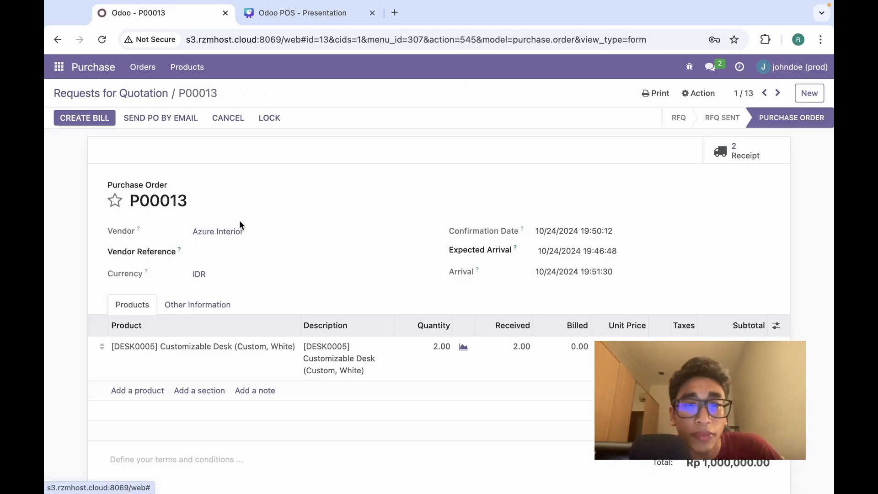
{"action": "scroll", "coordinate": [354, 213], "scroll_direction": "down", "scroll_amount": 10}
{"action": "scroll", "coordinate": [354, 214], "scroll_direction": "up", "scroll_amount": 10}
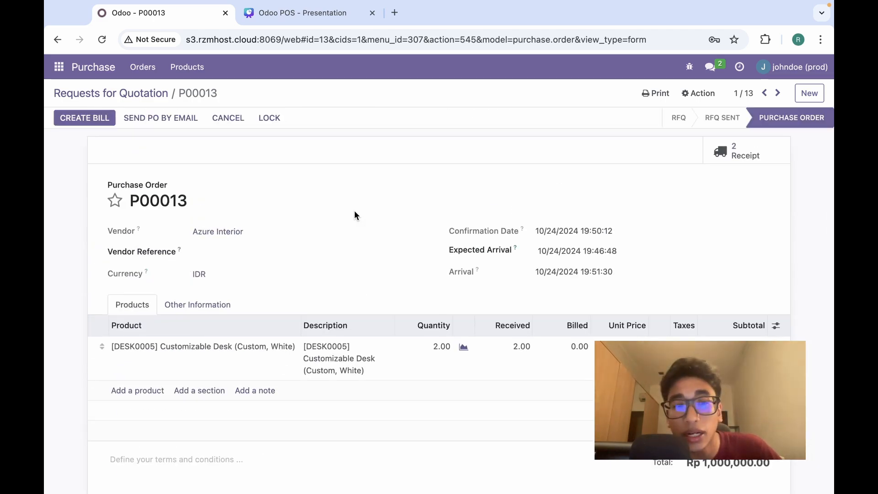
Create a draft vendor bill from purchase order P00013.
{"action": "left_click", "coordinate": [76, 117]}
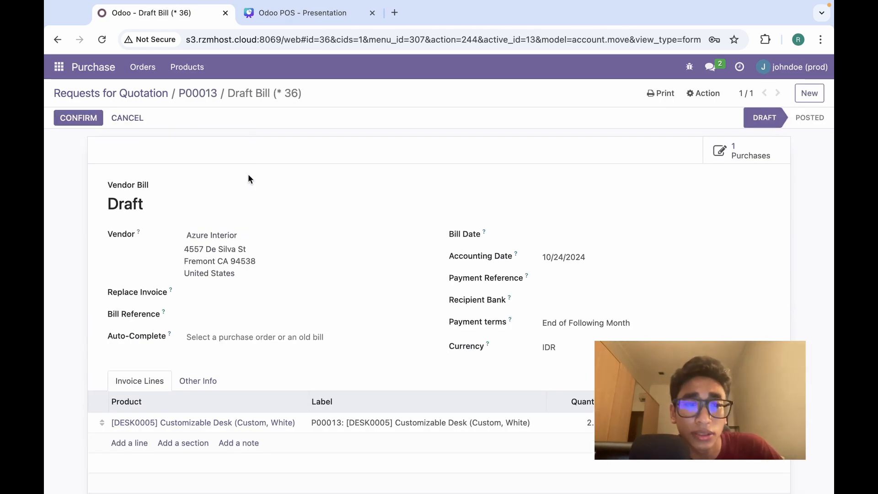
{"action": "scroll", "coordinate": [249, 174], "scroll_direction": "down", "scroll_amount": 5}
{"action": "scroll", "coordinate": [249, 175], "scroll_direction": "up", "scroll_amount": 5}
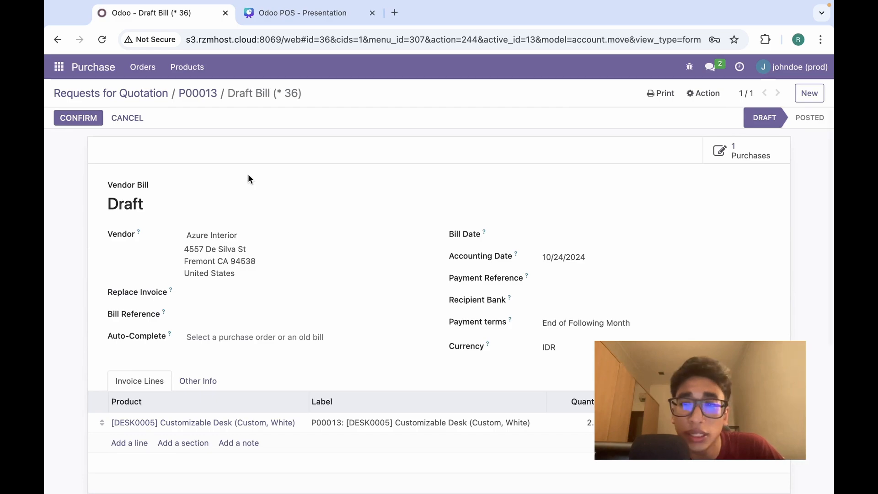
{"action": "scroll", "coordinate": [366, 260], "scroll_direction": "down", "scroll_amount": 3}
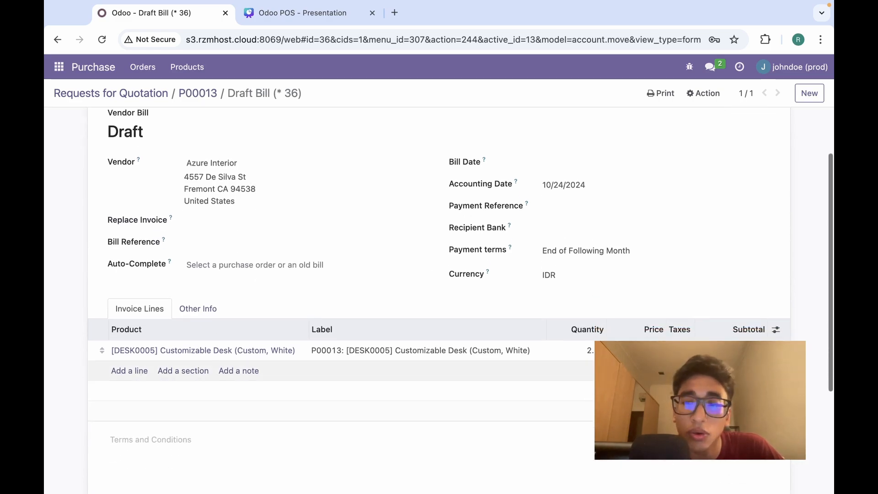
{"action": "scroll", "coordinate": [319, 183], "scroll_direction": "up", "scroll_amount": 3}
Post the bill as BILL/2024/10/0002 with bill date 10/24/2024.
{"action": "left_click", "coordinate": [79, 118]}
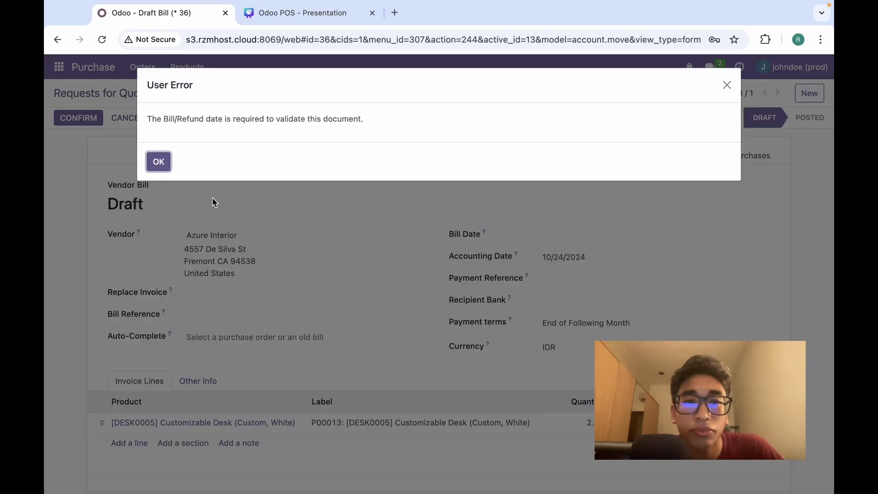
{"action": "left_click", "coordinate": [155, 168]}
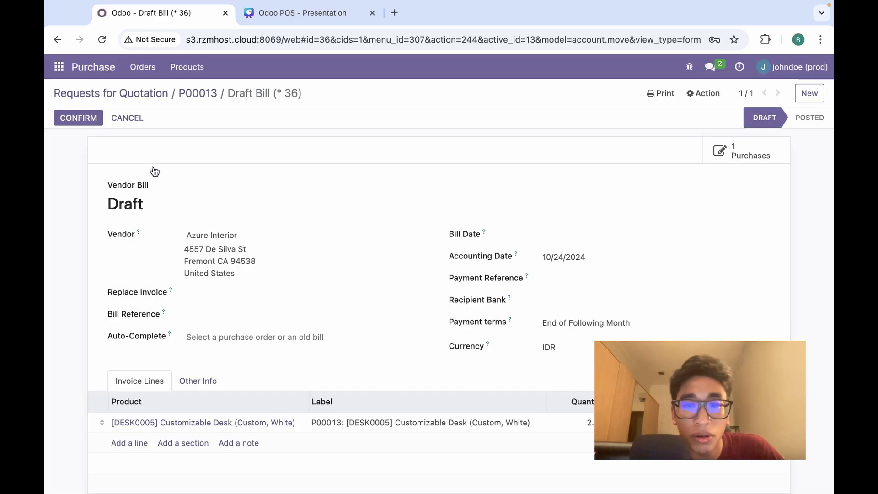
{"action": "left_click", "coordinate": [544, 237]}
{"action": "left_click", "coordinate": [651, 384]}
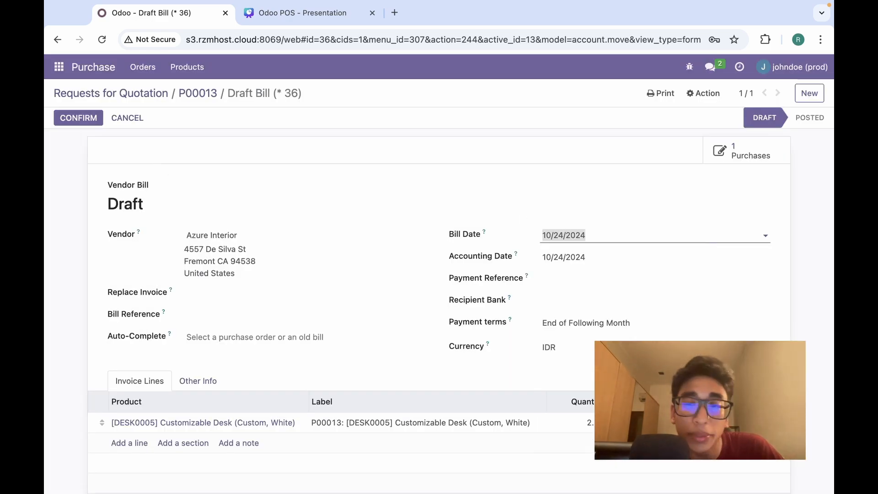
{"action": "left_click", "coordinate": [78, 118]}
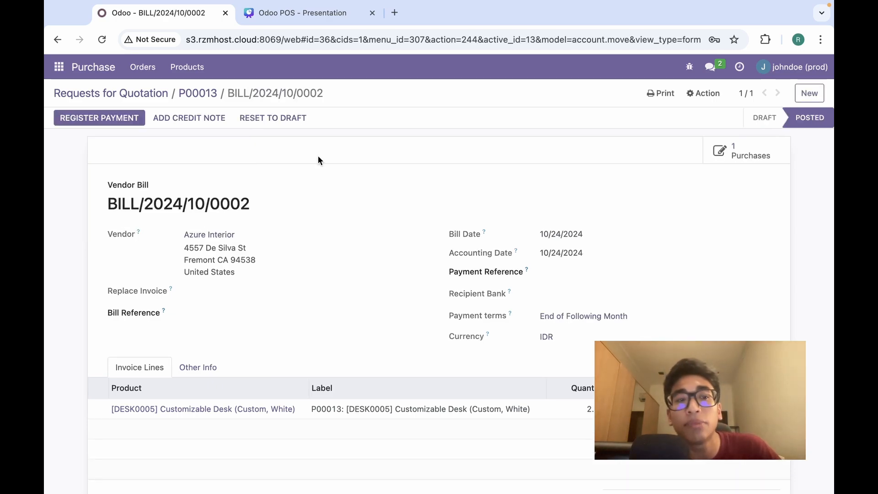
Pay the Rp 1,000,000.00 bill in full via Bank and verify P00013 shows 2.00 billed.
{"action": "left_click", "coordinate": [115, 119]}
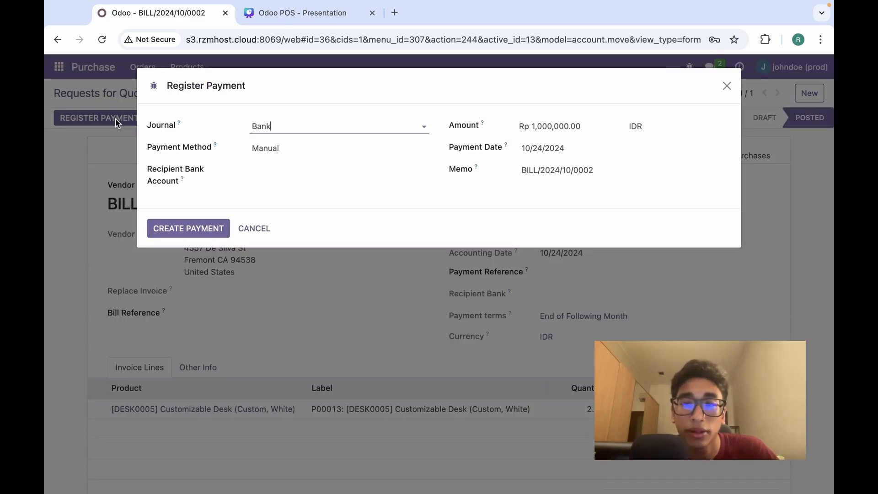
{"action": "left_click", "coordinate": [165, 231]}
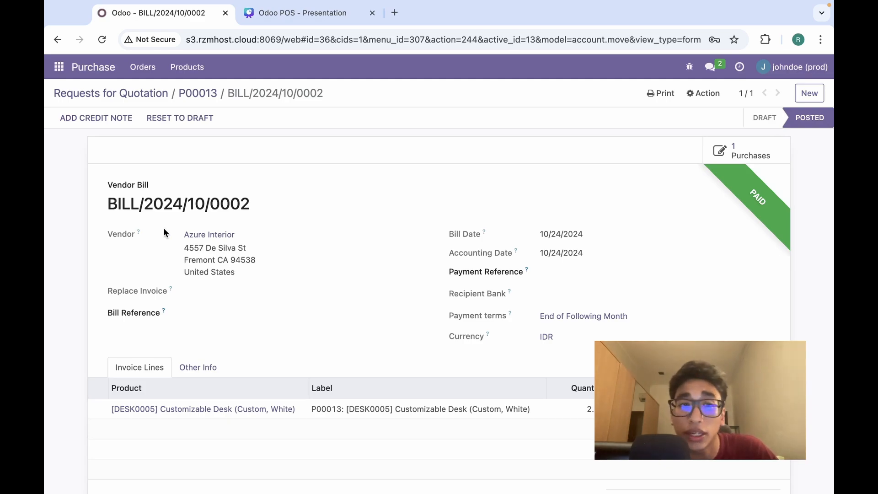
{"action": "left_click", "coordinate": [212, 93]}
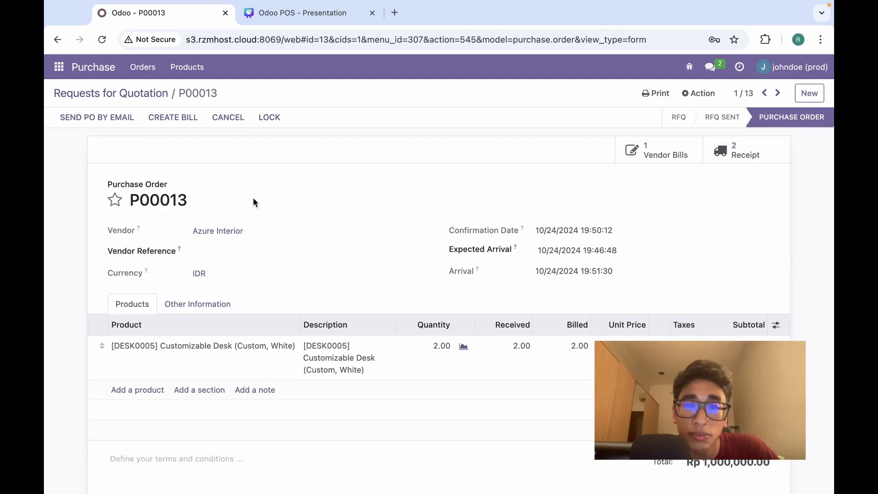
{"action": "scroll", "coordinate": [254, 198], "scroll_direction": "down", "scroll_amount": 4}
{"action": "scroll", "coordinate": [255, 203], "scroll_direction": "up", "scroll_amount": 4}
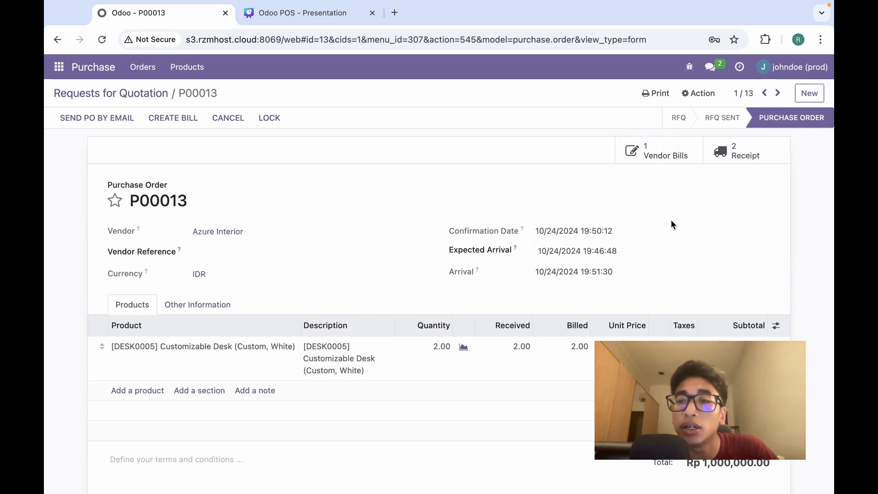
{"action": "scroll", "coordinate": [450, 196], "scroll_direction": "down", "scroll_amount": 5}
{"action": "scroll", "coordinate": [450, 196], "scroll_direction": "up", "scroll_amount": 5}
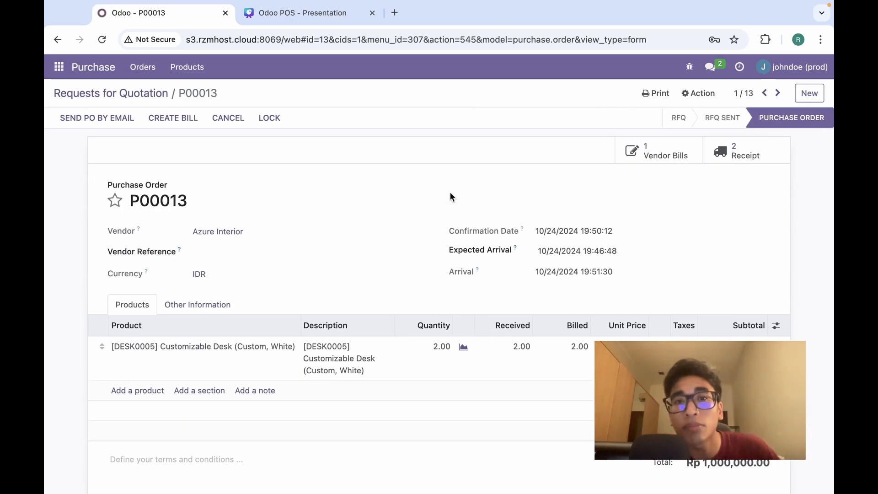